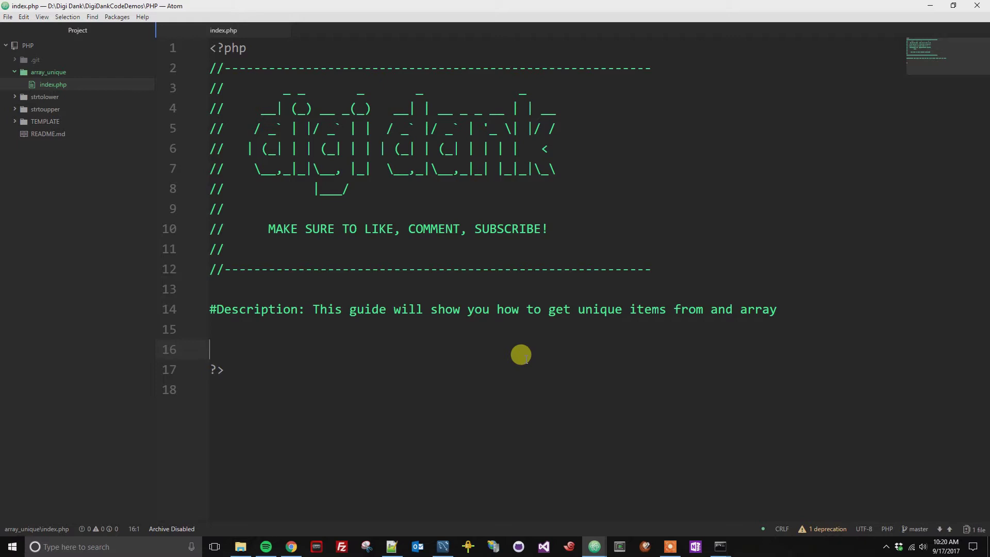
pyautogui.write('$')
# Write the #array comment and $array = array("blue", "red", "green", "orange"); below it
pyautogui.press('BackSpace')
pyautogui.write('#arra')
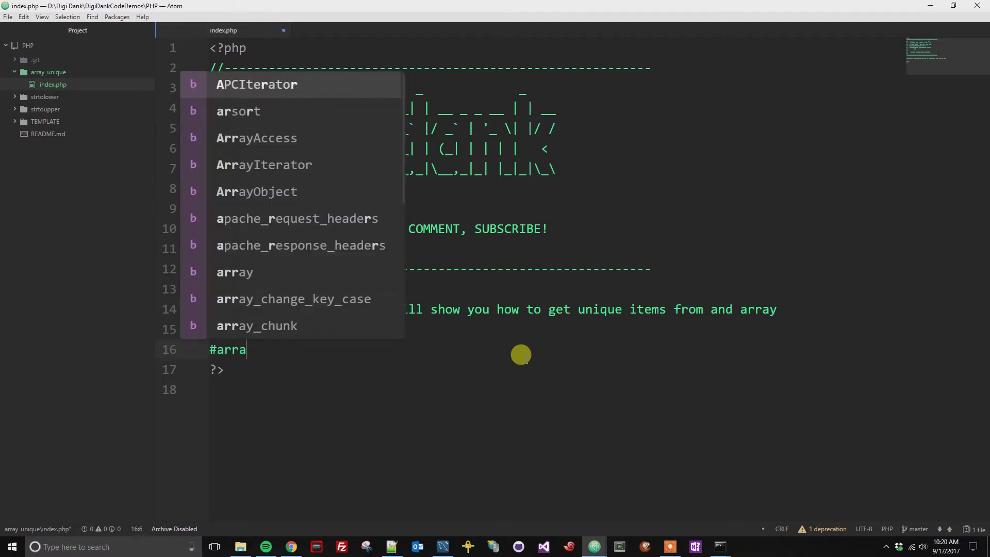
pyautogui.write('y')
pyautogui.press('Escape')
pyautogui.press('Return')
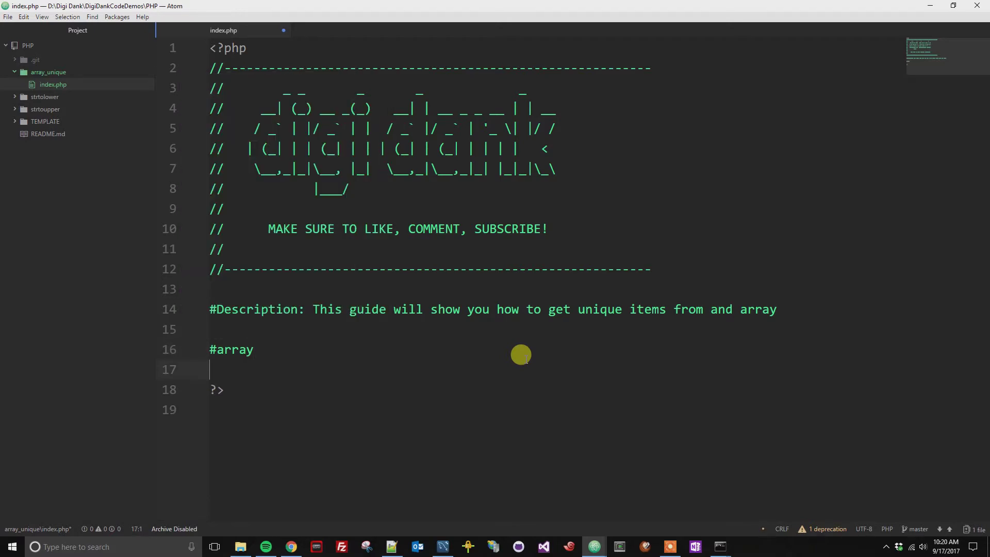
pyautogui.write('$array = a')
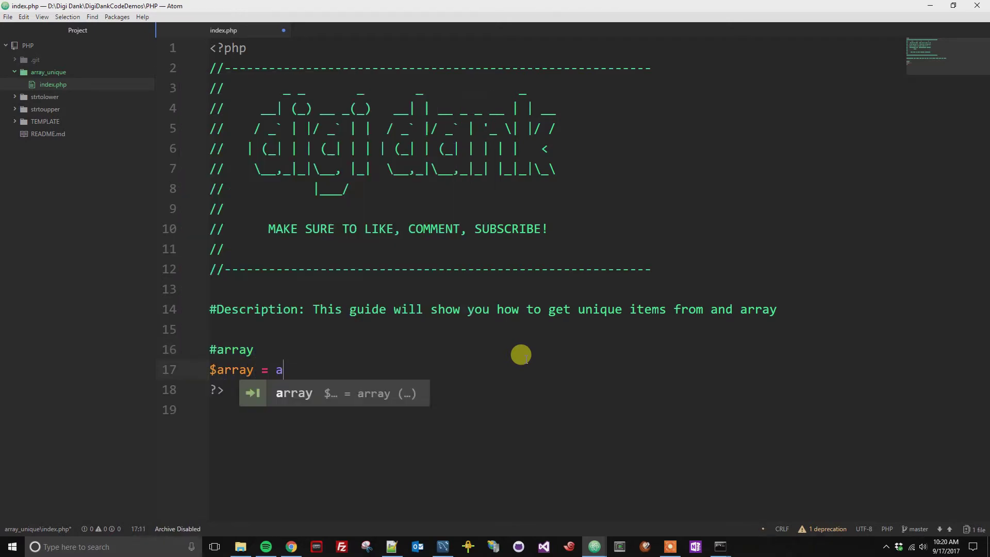
pyautogui.write('rray()')
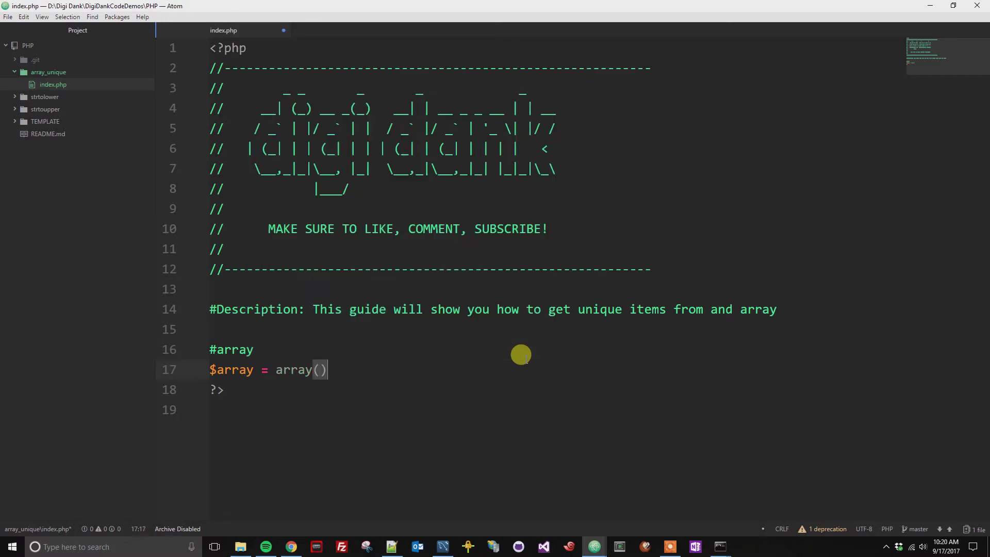
pyautogui.write(';')
pyautogui.press('Left')
pyautogui.press('Left')
pyautogui.write('"')
pyautogui.write('blue')
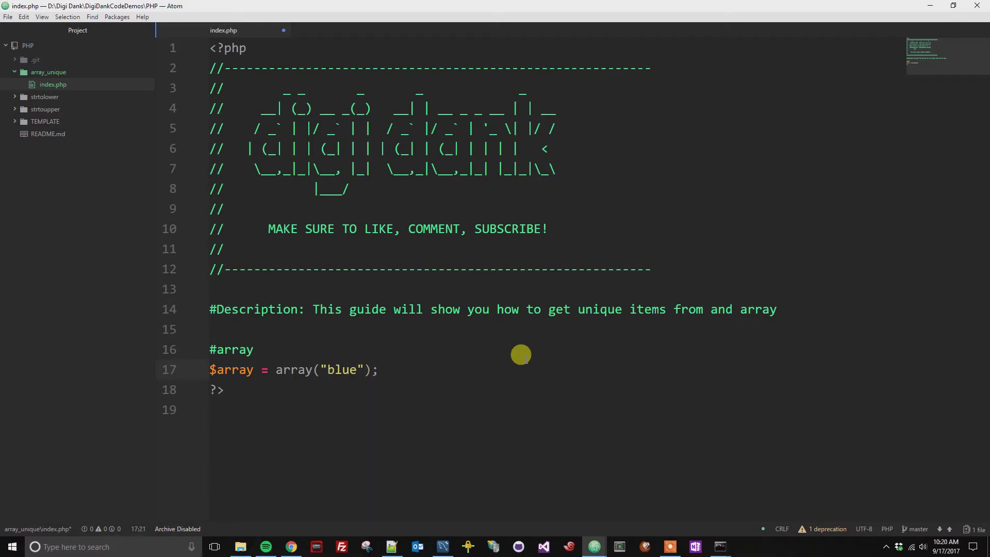
pyautogui.press('Right')
pyautogui.write(', "red')
pyautogui.press('Right')
pyautogui.write(', "')
pyautogui.write('green')
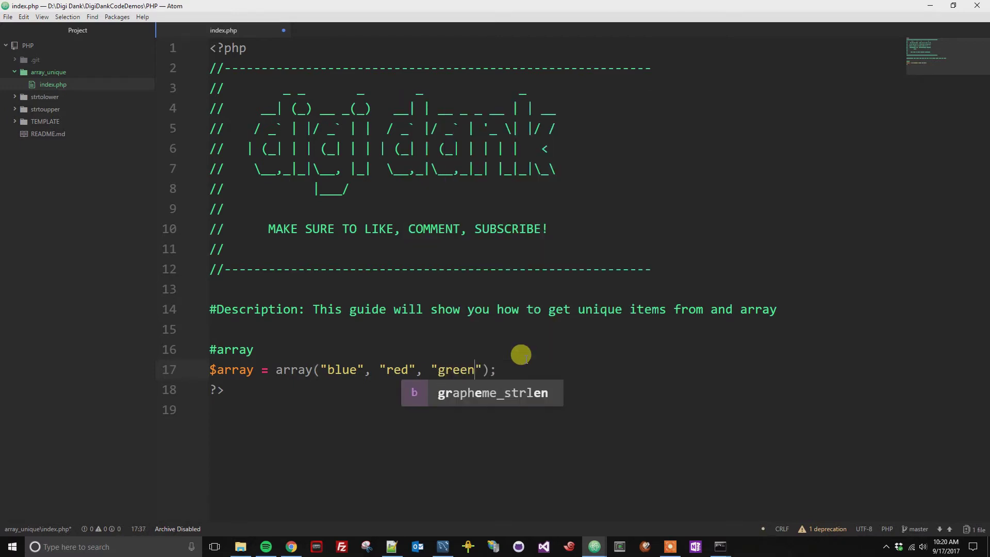
pyautogui.press('Right')
pyautogui.write(', "orange')
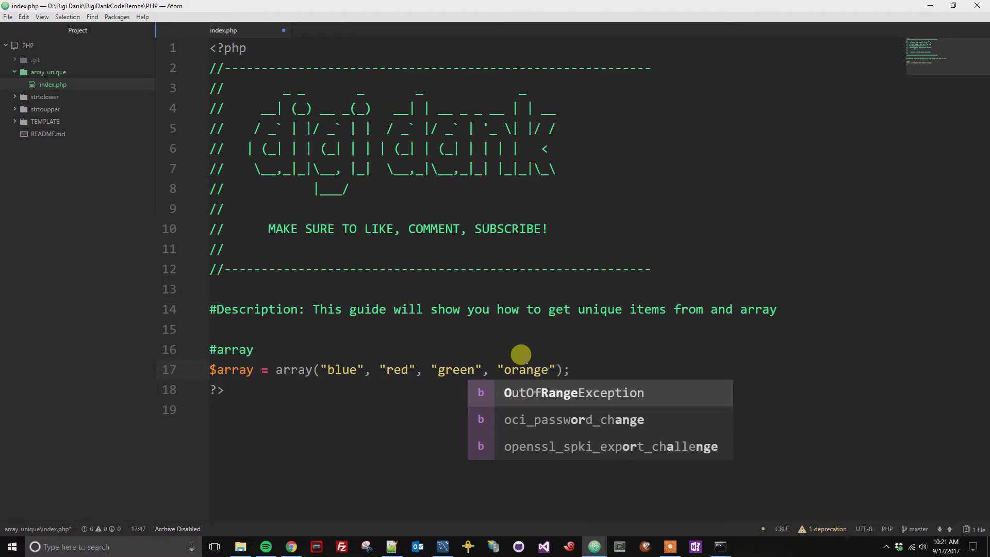
pyautogui.press('Escape')
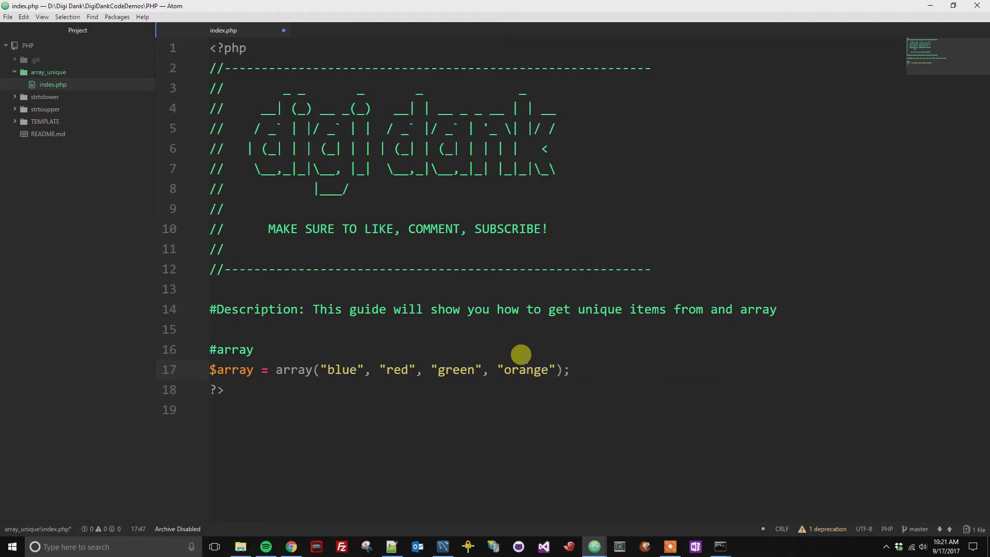
# Append duplicate "orange", "blue", "blue" to the array, correcting the typo and spacing
pyautogui.press('Right')
pyautogui.write(', "orange')
pyautogui.press('Escape')
pyautogui.press('Right')
pyautogui.write(', "blue')
pyautogui.press('Right')
pyautogui.write(',')
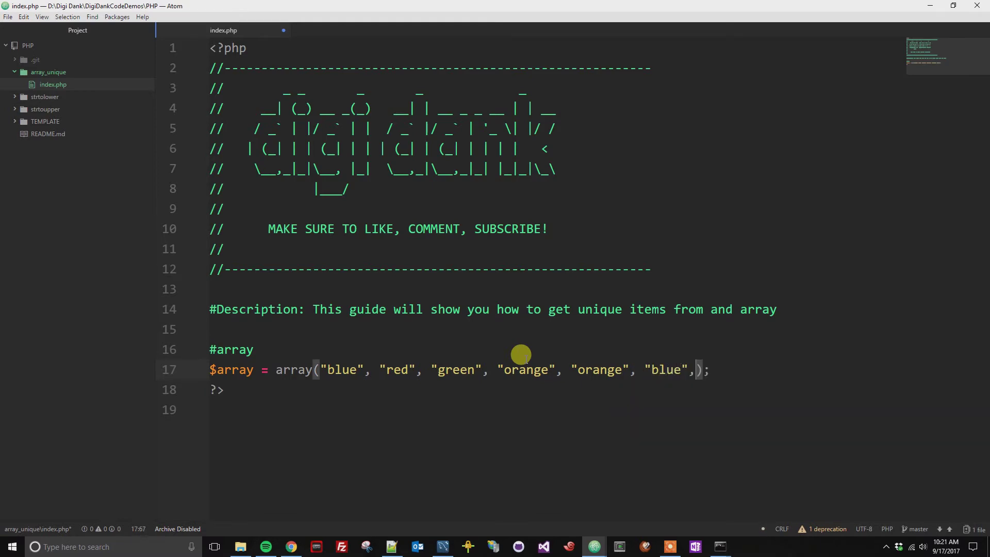
pyautogui.write('"b;ue')
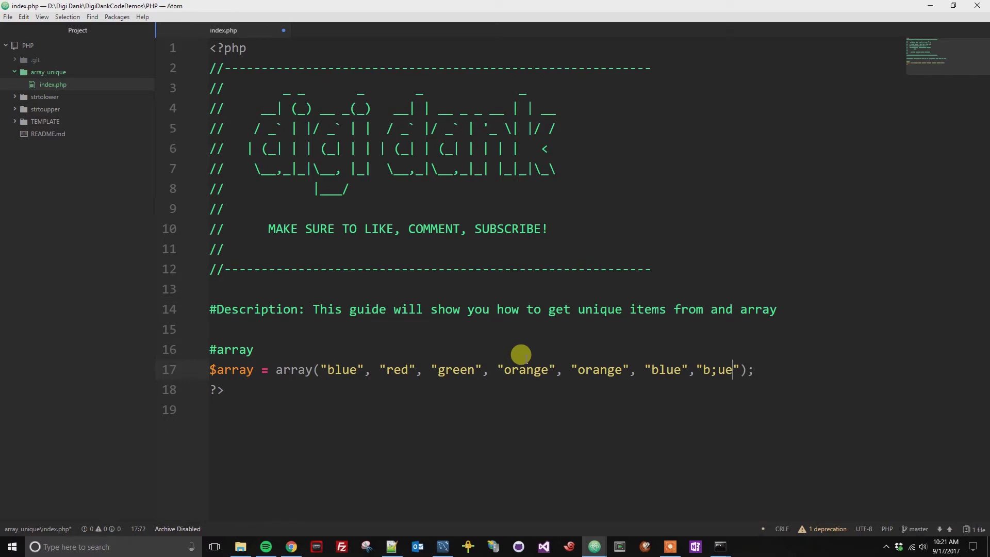
pyautogui.press('BackSpace')
pyautogui.press('BackSpace')
pyautogui.press('BackSpace')
pyautogui.write('l')
pyautogui.write('ue')
pyautogui.press('Left')
pyautogui.press('Left')
pyautogui.press('Left')
# Add two blank lines below the $array line
pyautogui.press('End')
pyautogui.press('Return')
pyautogui.press('Return')
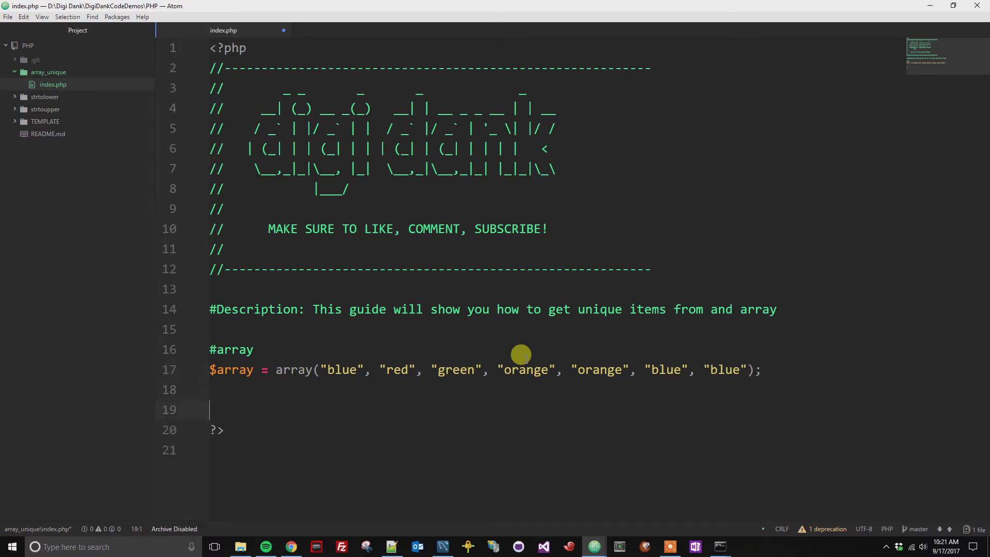
pyautogui.write('$')
# Start $unique = array_unique( on line 20, redoing the autocomplete once
pyautogui.press('BackSpace')
pyautogui.write('#make the array unique')
pyautogui.press('Return')
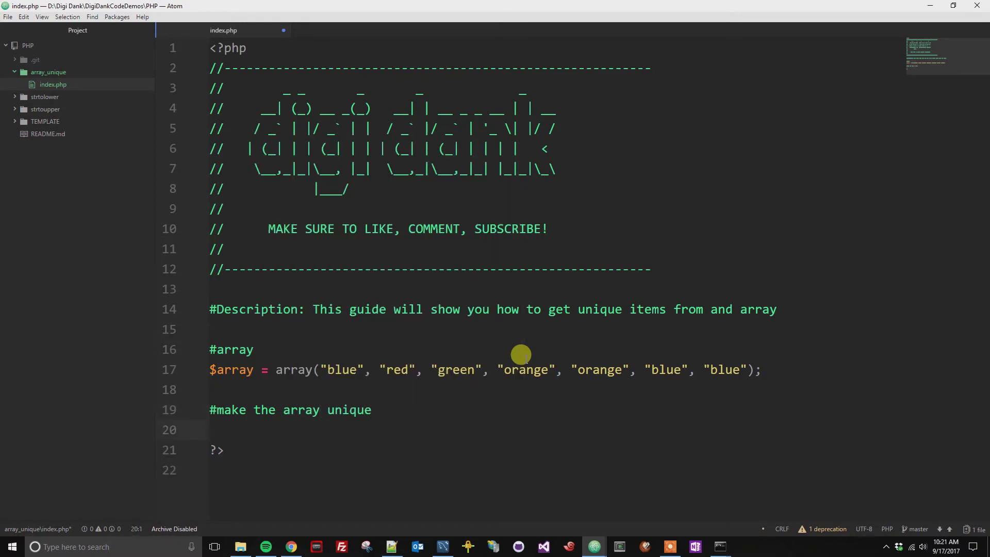
pyautogui.write('$uniqu')
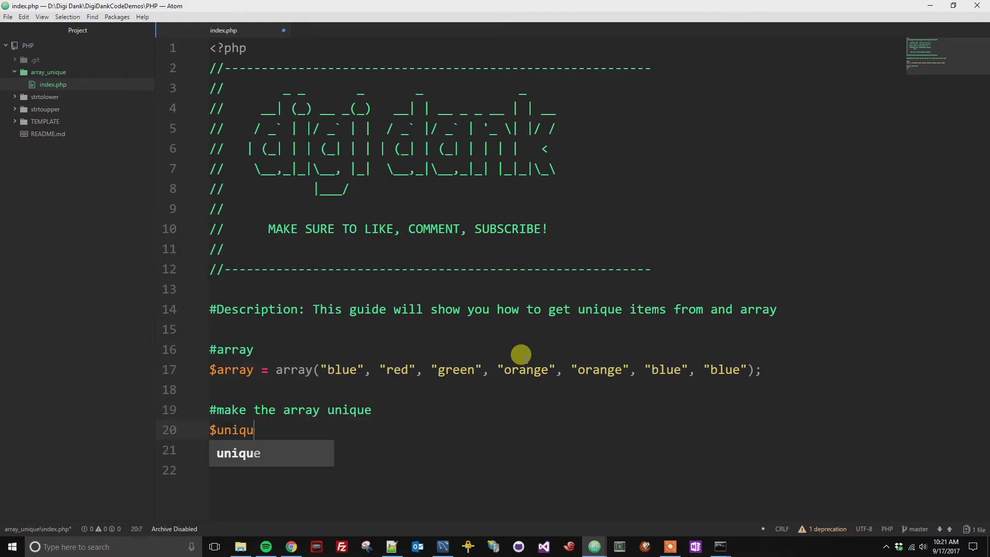
pyautogui.write('e = ')
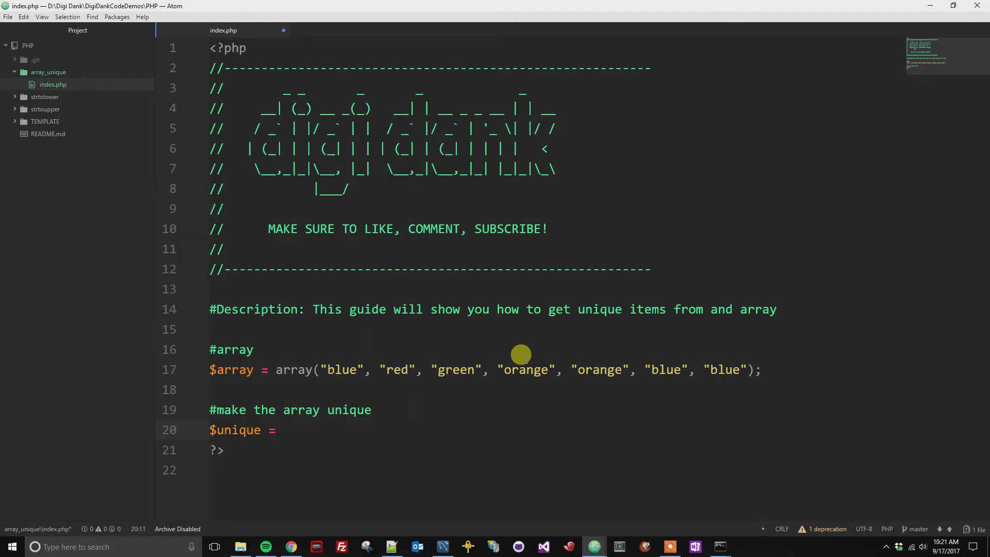
pyautogui.write('a')
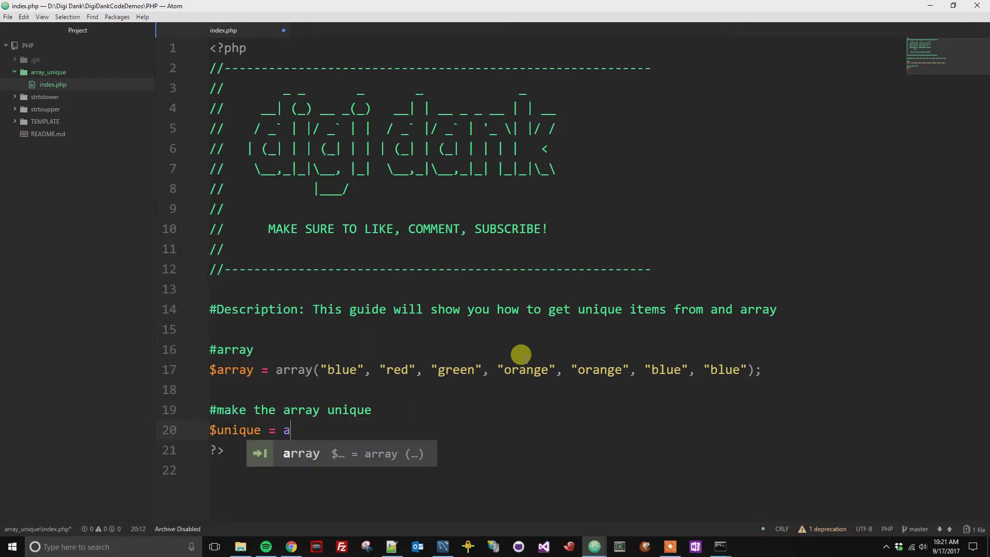
pyautogui.write('rray_uni')
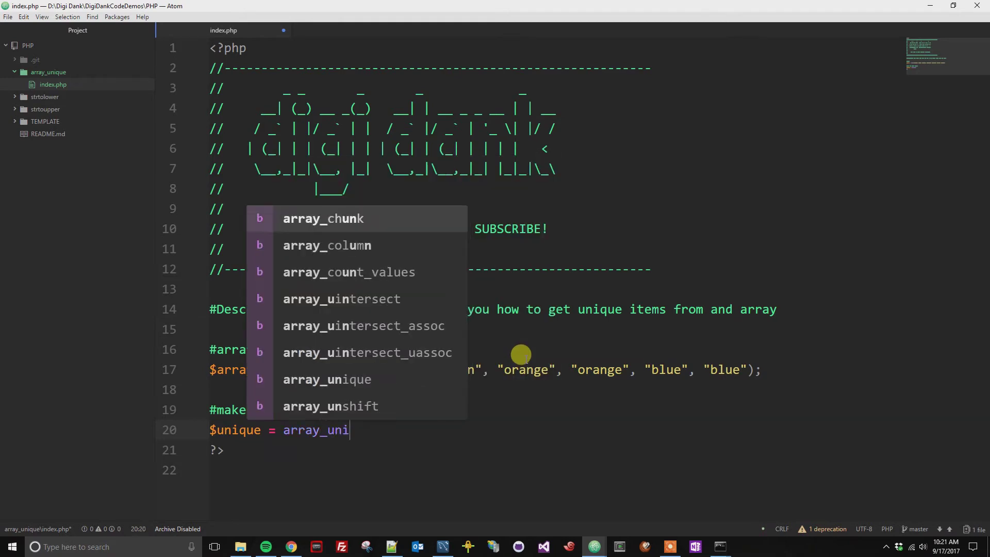
pyautogui.write('q')
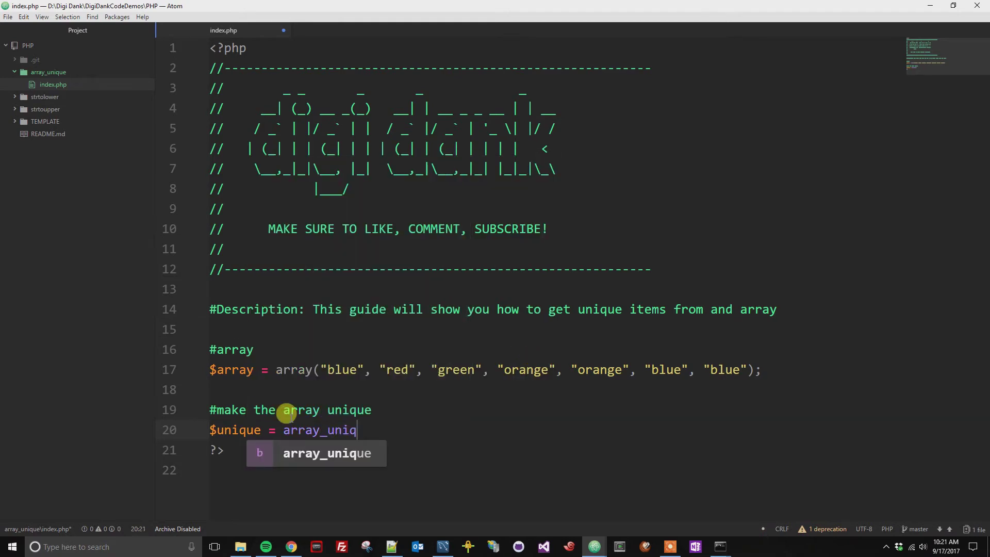
pyautogui.click(321, 453)
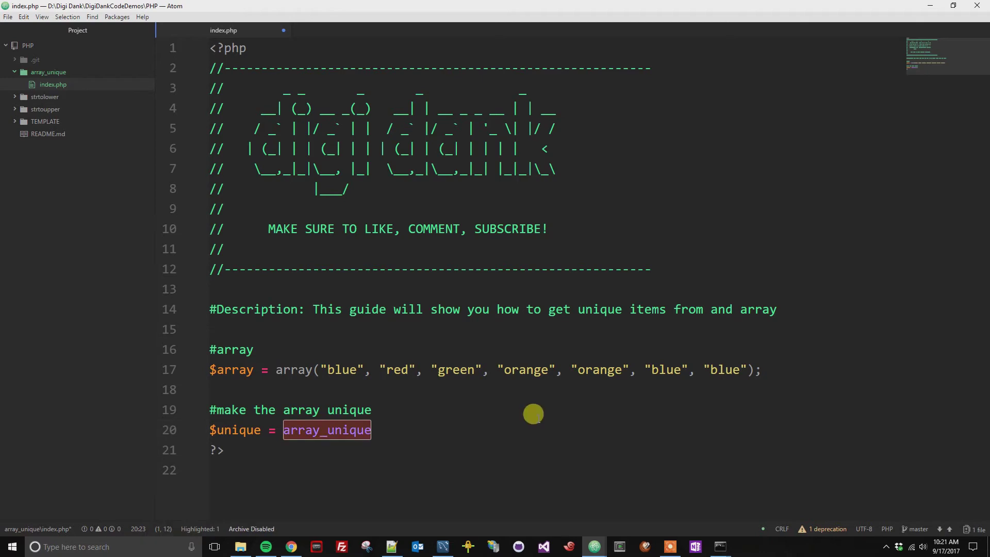
pyautogui.write('(')
pyautogui.hotkey('ctrl', 'BackSpace')
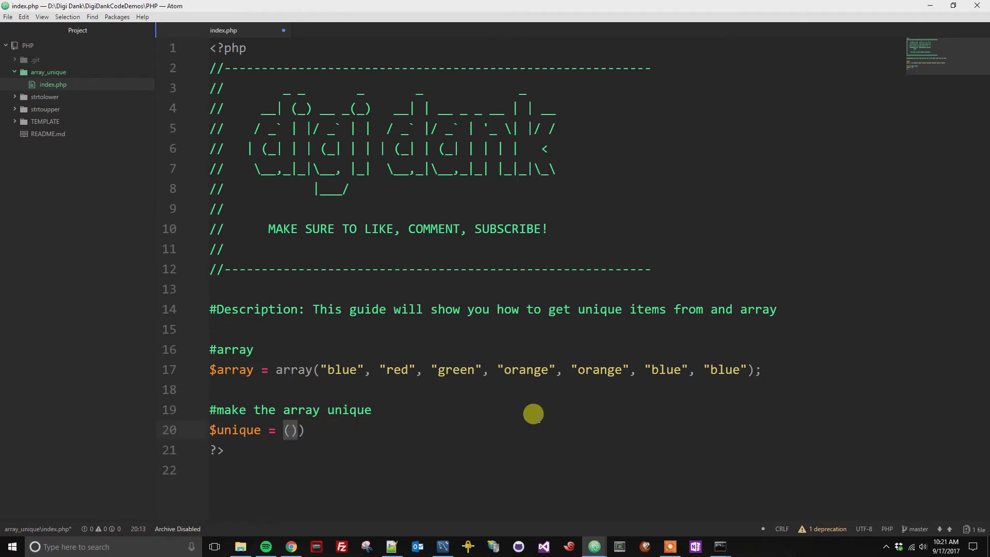
pyautogui.press('BackSpace')
pyautogui.press('BackSpace')
pyautogui.write('array_uni')
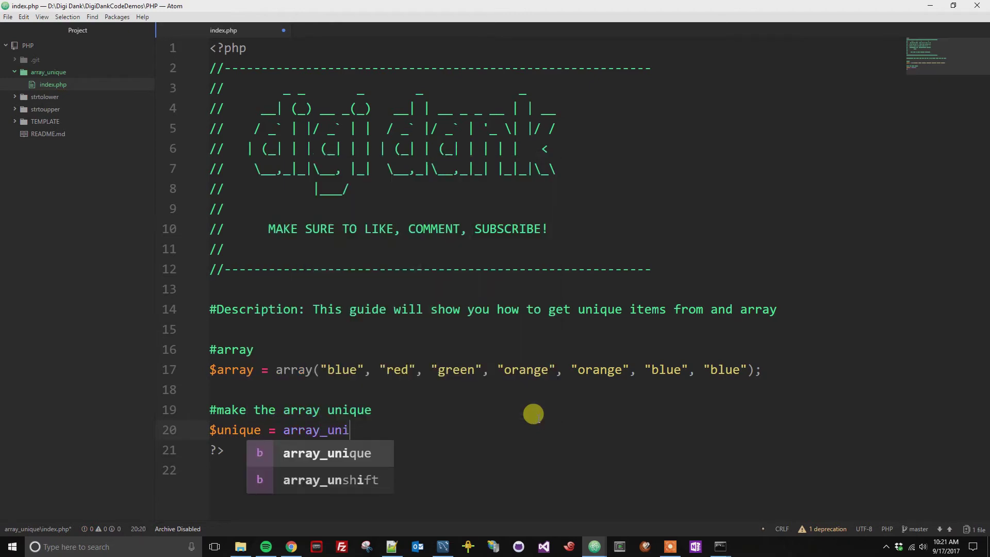
pyautogui.click(341, 453)
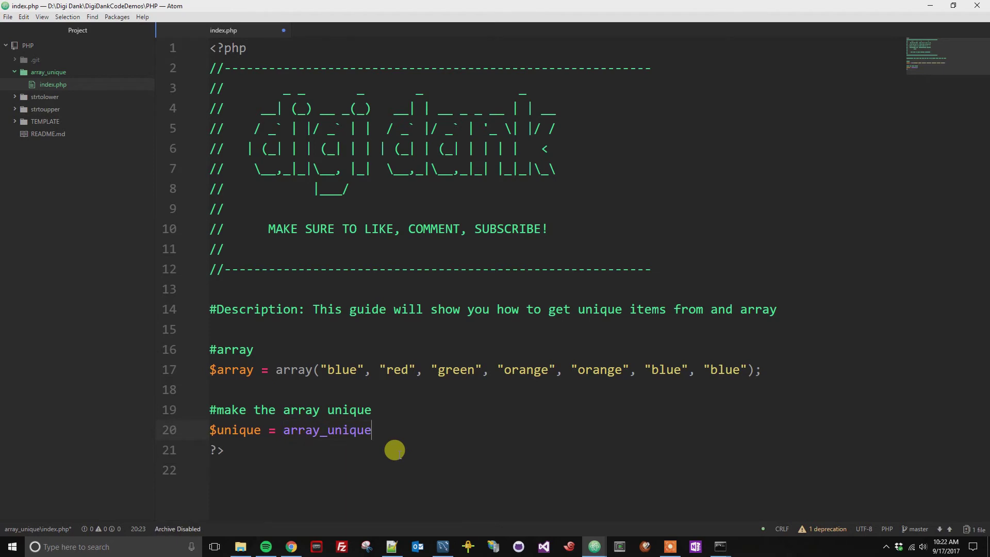
pyautogui.write('(')
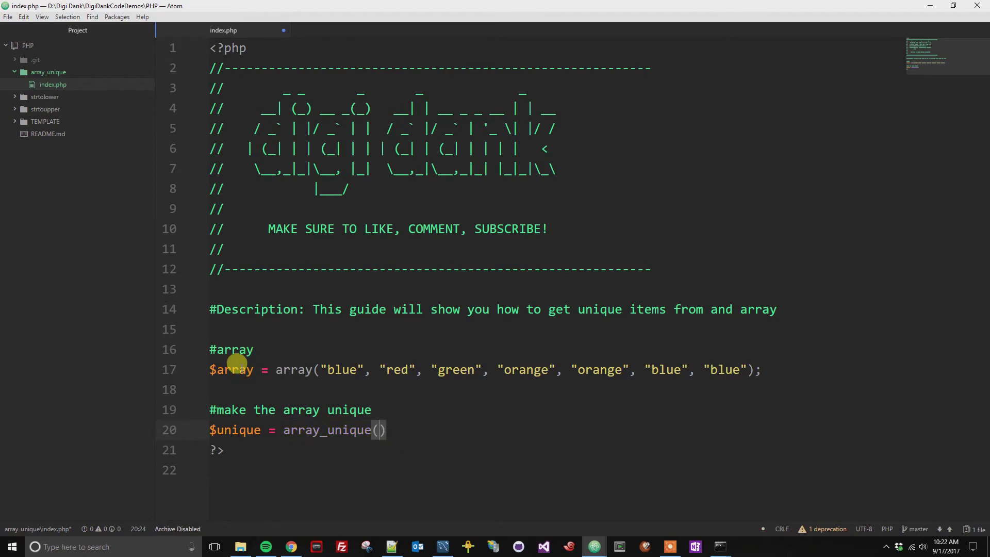
# Copy $array from line 17 into array_unique's parentheses and finish the statement
pyautogui.click(236, 366)
pyautogui.doubleClick(221, 368)
pyautogui.hotkey('ctrl', 'c')
pyautogui.click(380, 430)
pyautogui.hotkey('ctrl', 'v')
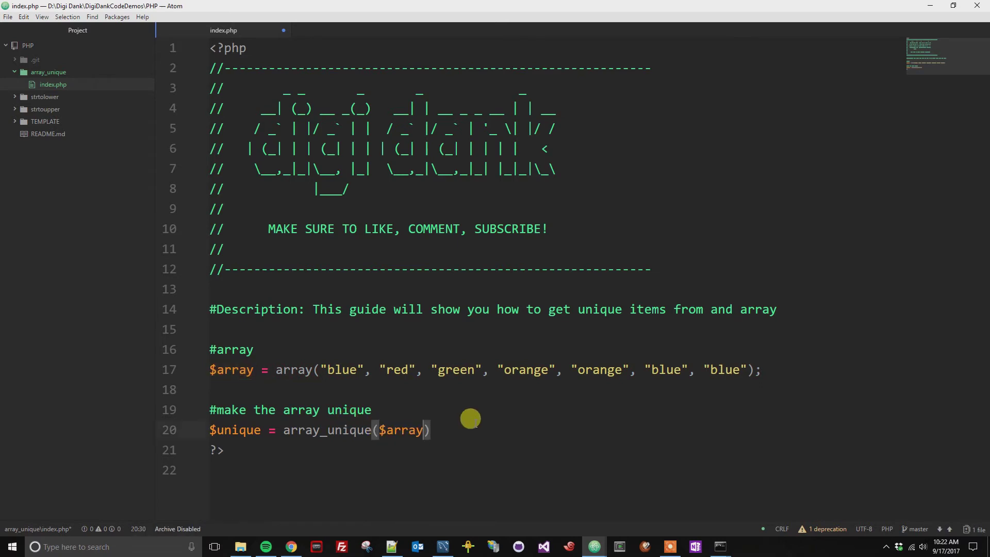
pyautogui.press('End')
pyautogui.write(';')
pyautogui.press('Return')
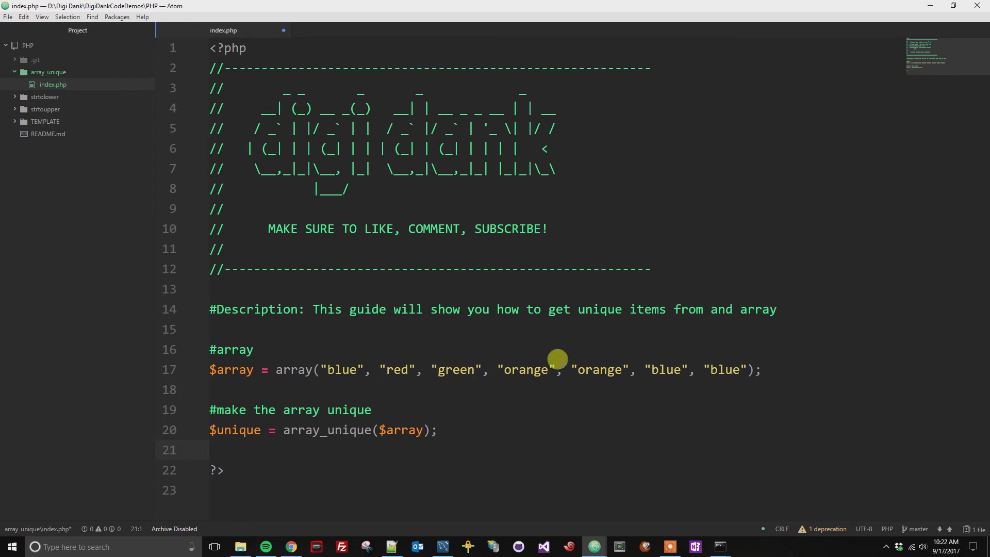
# Write the #confirm unique comment and print_r($unique);, then save index.php
pyautogui.press('Return')
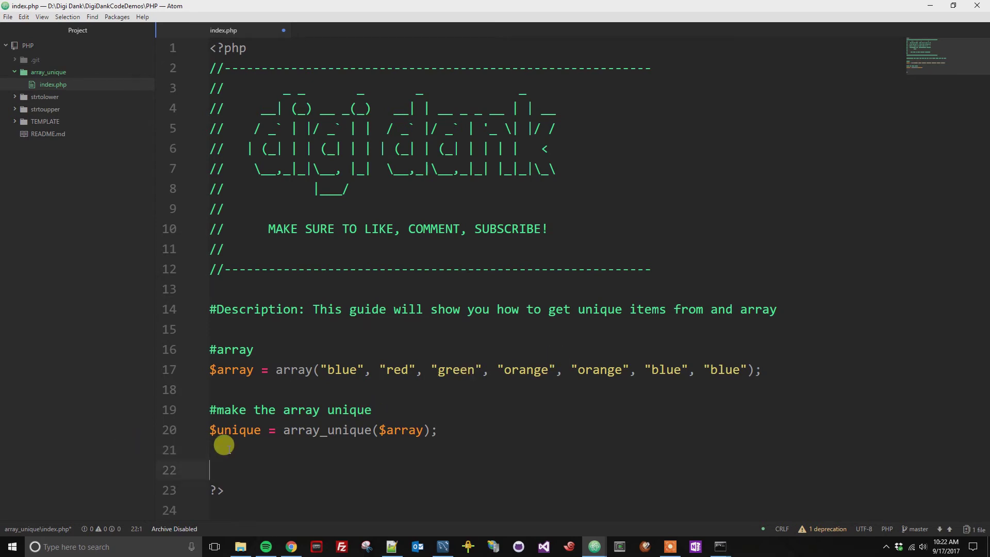
pyautogui.write('#confirm')
pyautogui.write(' unique')
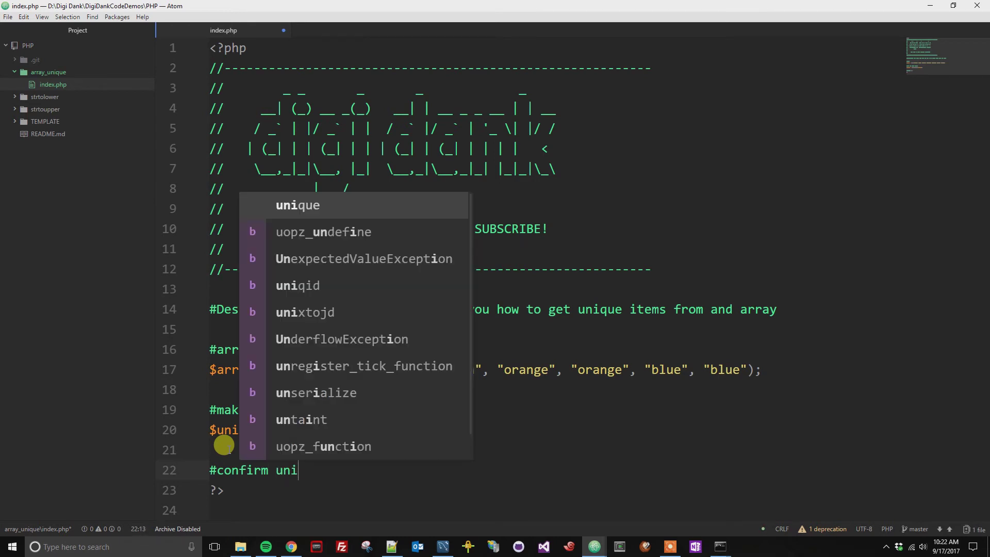
pyautogui.press('Return')
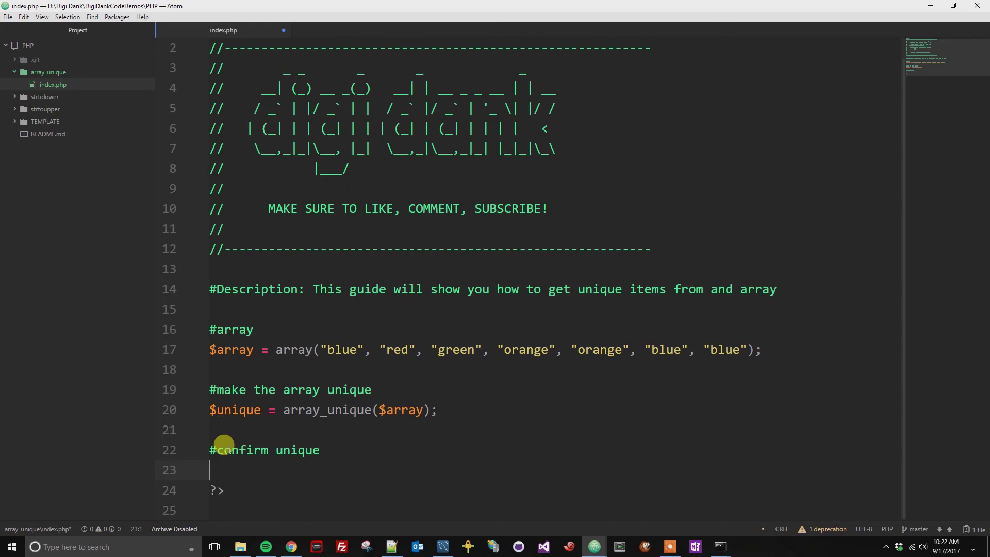
pyautogui.write('pri')
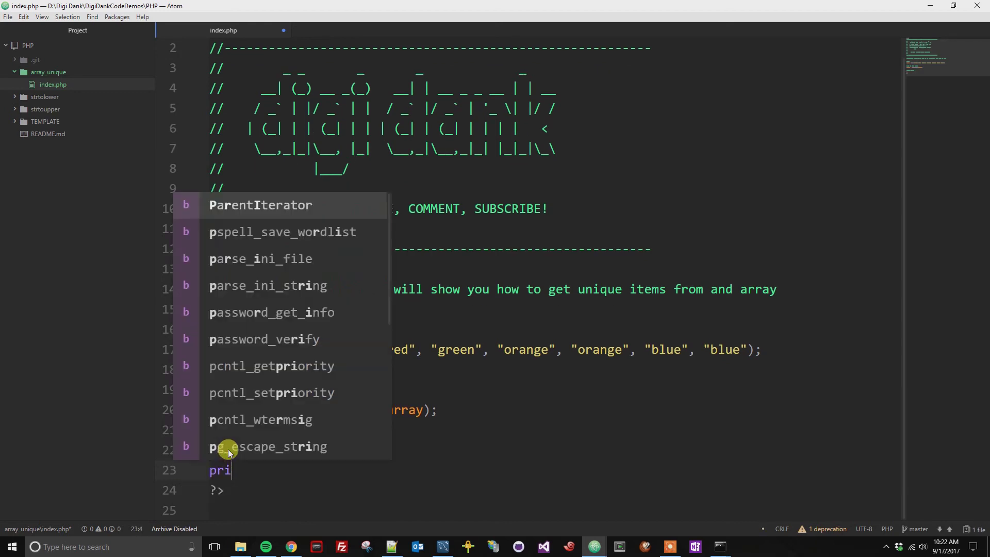
pyautogui.write('nt_r(')
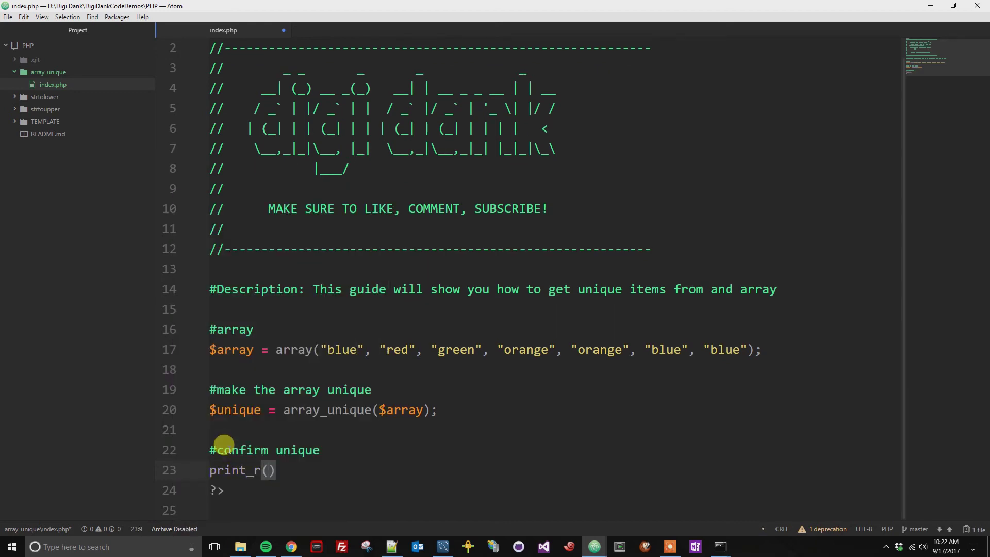
pyautogui.write('$uni')
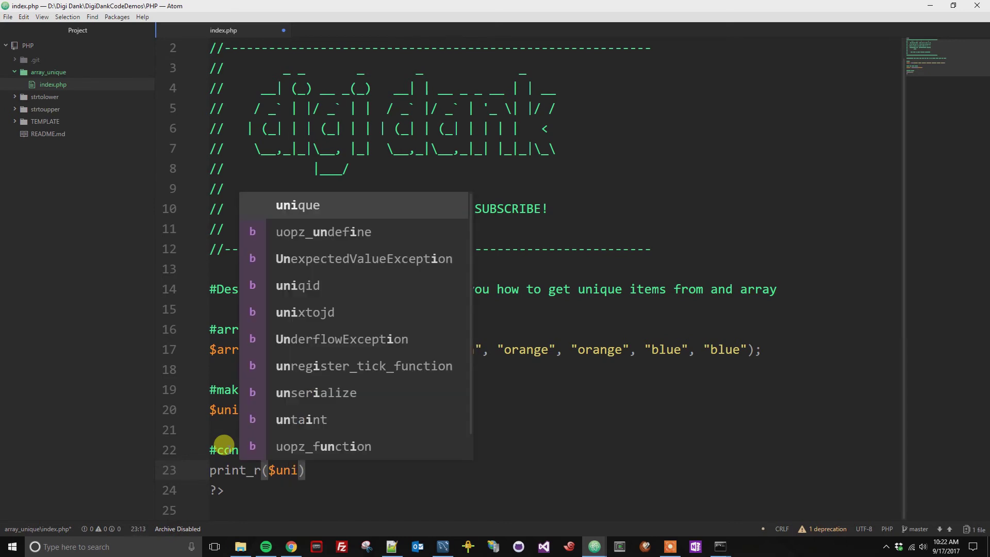
pyautogui.click(306, 206)
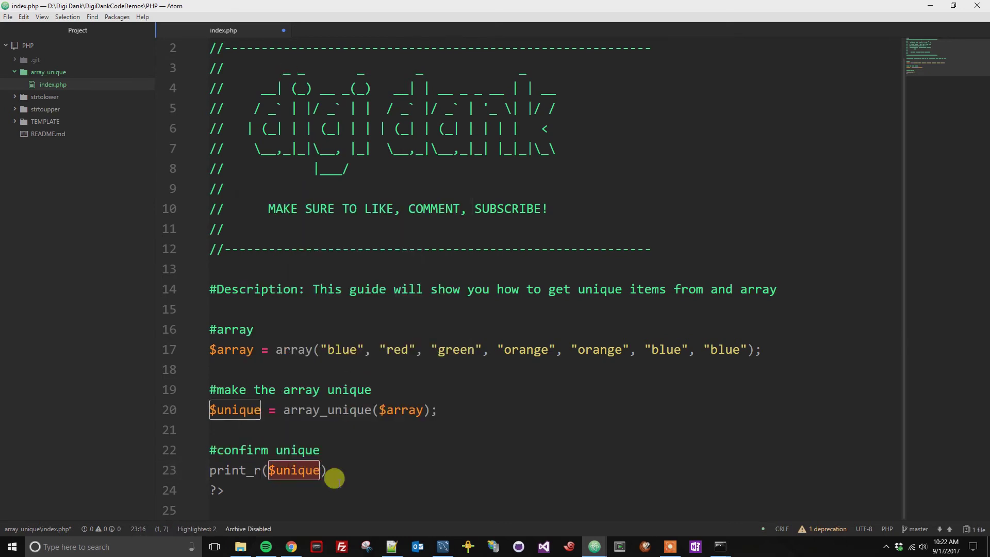
pyautogui.write(');')
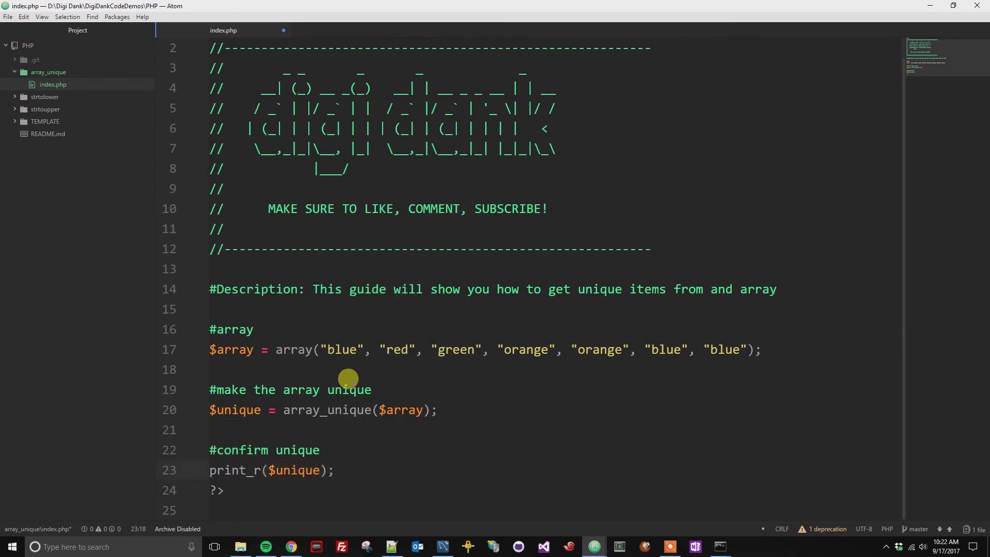
pyautogui.hotkey('ctrl', 's')
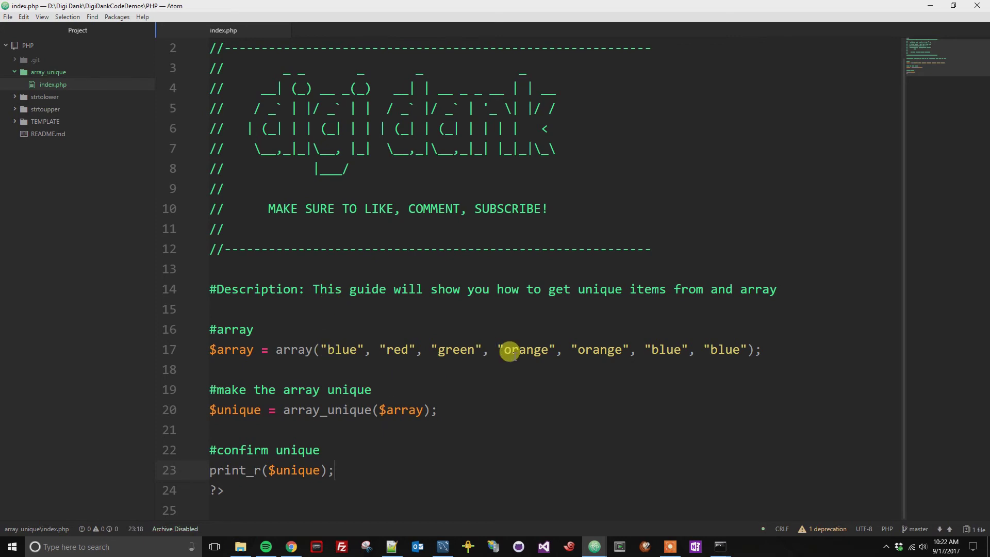
pyautogui.click(774, 506)
# Run php index.php in Command Prompt, then review array_unique and $array in Atom
pyautogui.click(726, 219)
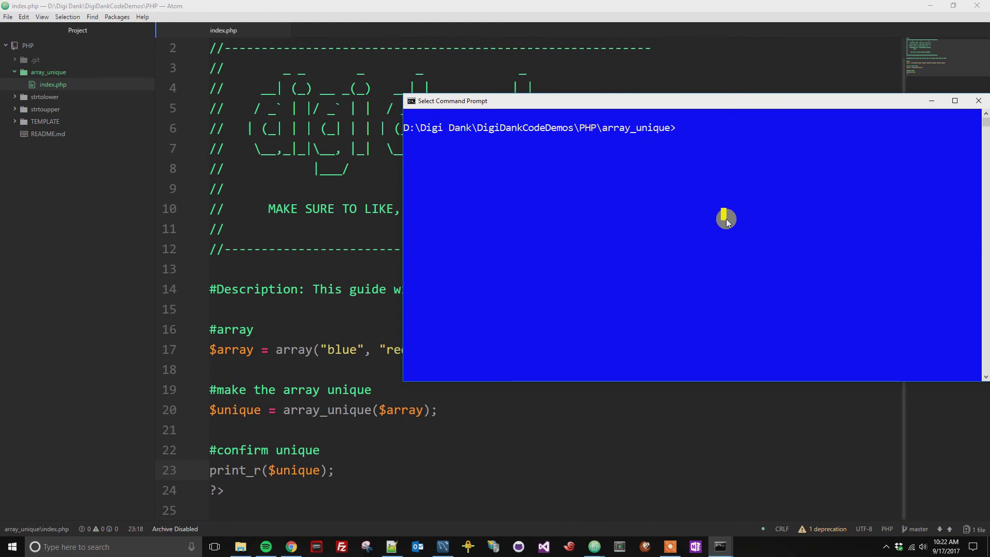
pyautogui.write('php index.php')
pyautogui.press('Return')
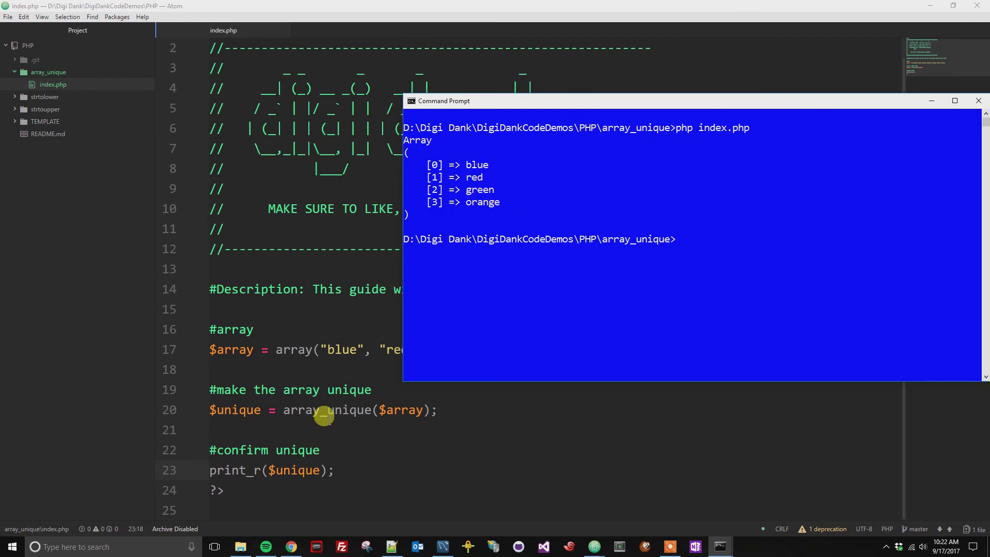
pyautogui.moveTo(282, 410); pyautogui.dragTo(370, 410)
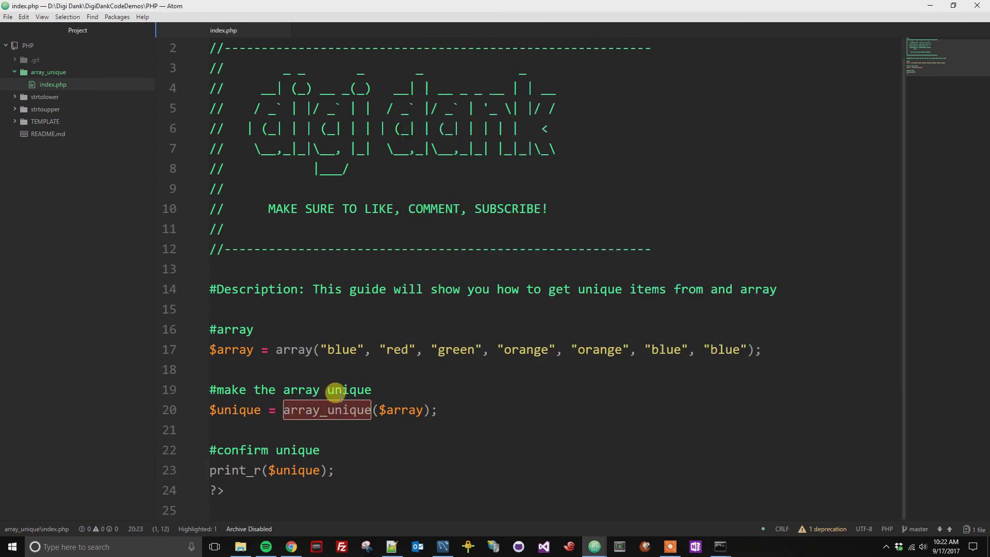
pyautogui.click(235, 349)
pyautogui.doubleClick(233, 349)
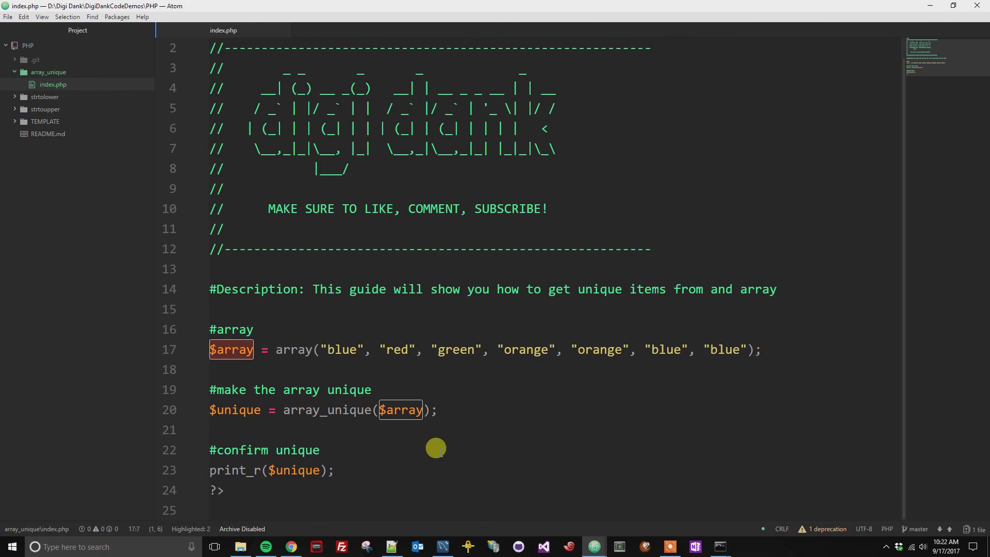